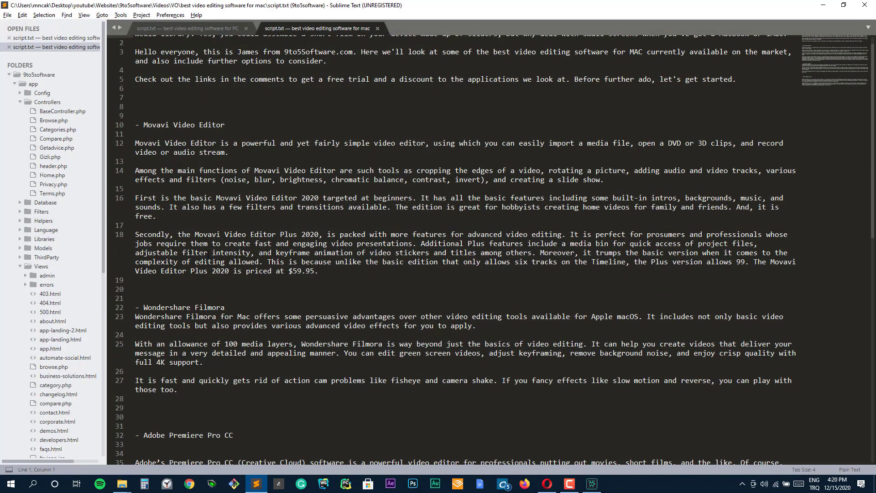
Step: Switch to Movavi Video Editor and open the iPhone folder inside Stock Videos in File Explorer
{"action": "key", "text": "alt+Tab"}
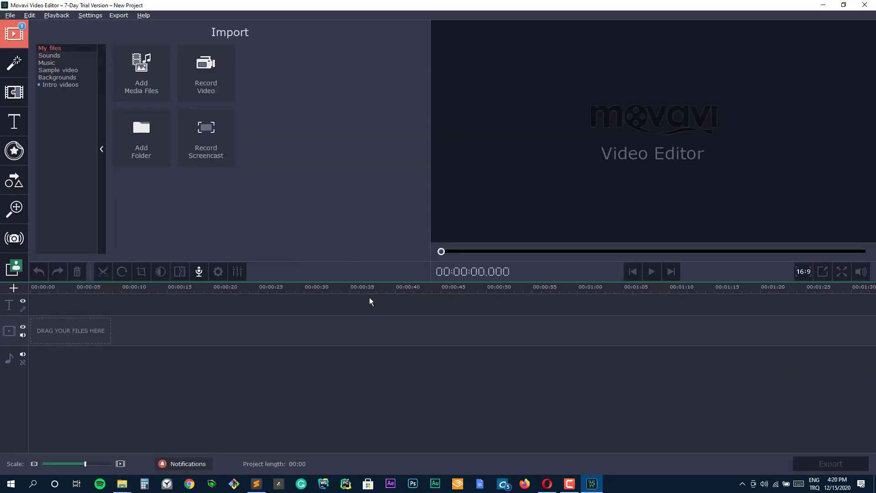
{"action": "left_click", "coordinate": [122, 483]}
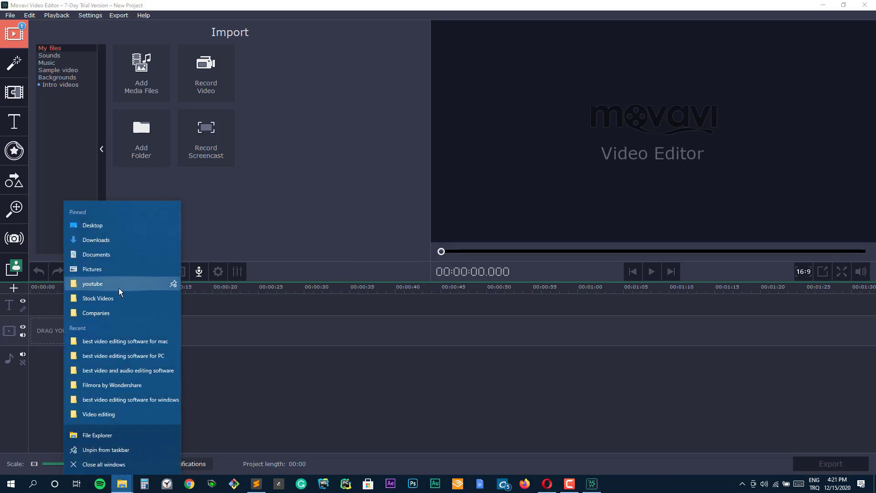
{"action": "left_click", "coordinate": [123, 298]}
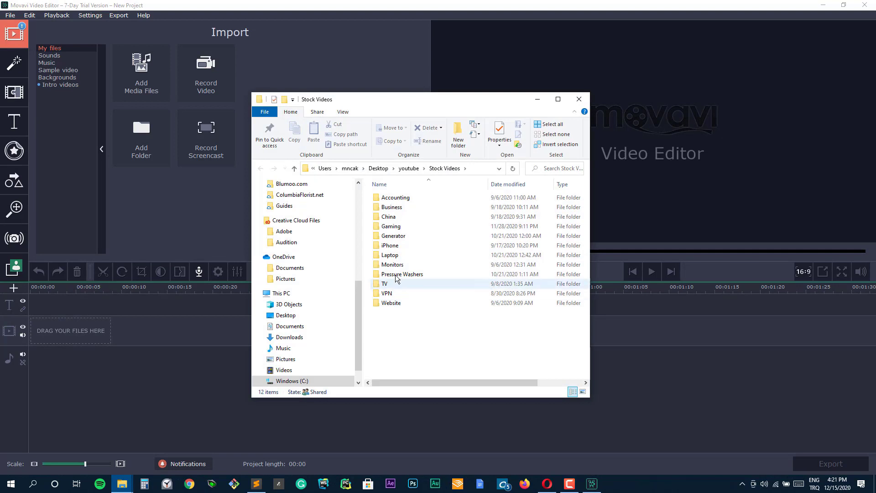
{"action": "left_click", "coordinate": [398, 248]}
{"action": "double_click", "coordinate": [398, 250]}
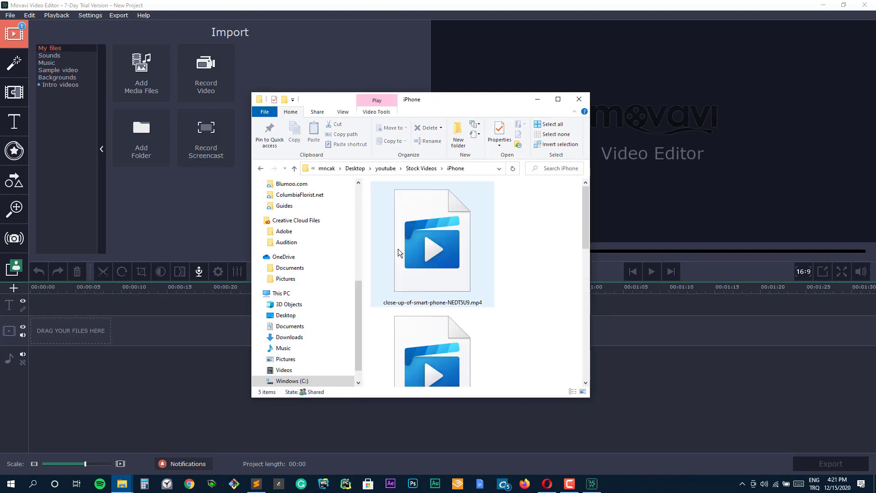
Step: Add the new-media-star, portrait-of-businesswoman and Woman Using Smart Phone by the Poolside clips to the project's video track
{"action": "scroll", "coordinate": [576, 225], "scroll_direction": "down", "scroll_amount": 2}
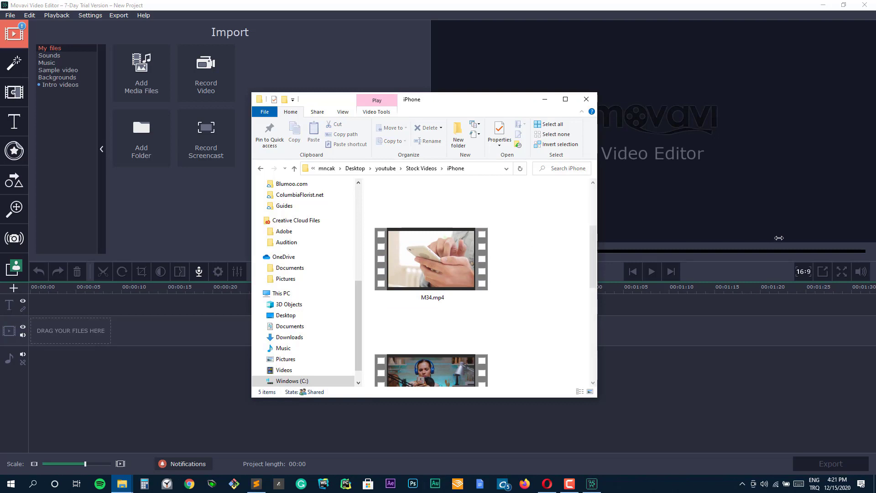
{"action": "left_click_drag", "start_coordinate": [592, 231], "coordinate": [778, 233]}
{"action": "left_click", "coordinate": [638, 291]}
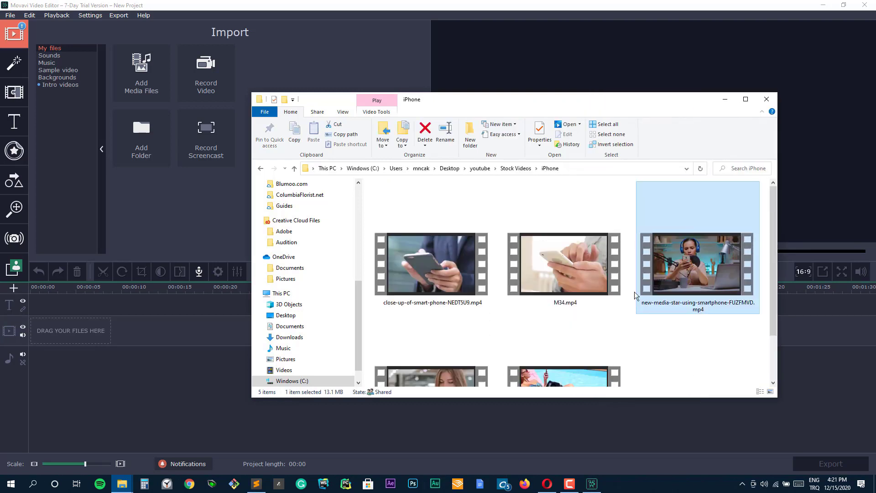
{"action": "left_click", "coordinate": [568, 366]}
{"action": "left_click", "coordinate": [468, 340], "text": "ctrl"}
{"action": "left_click_drag", "start_coordinate": [468, 340], "coordinate": [47, 327]}
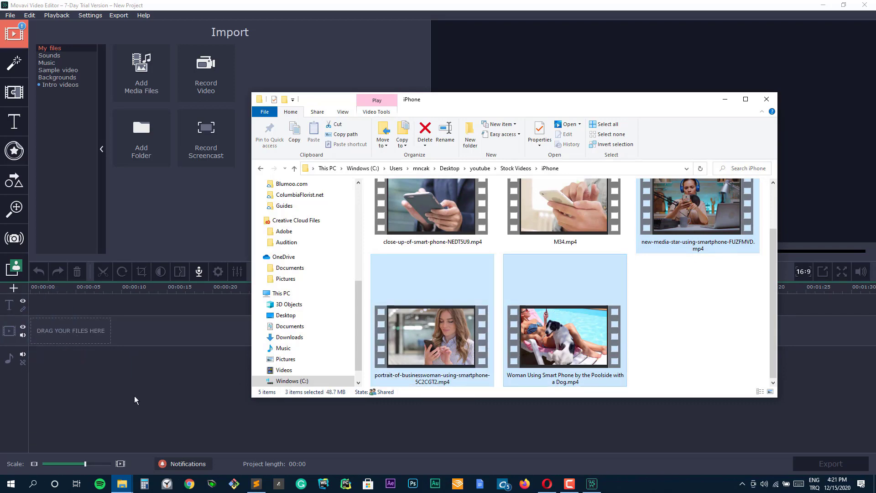
{"action": "left_click", "coordinate": [134, 400]}
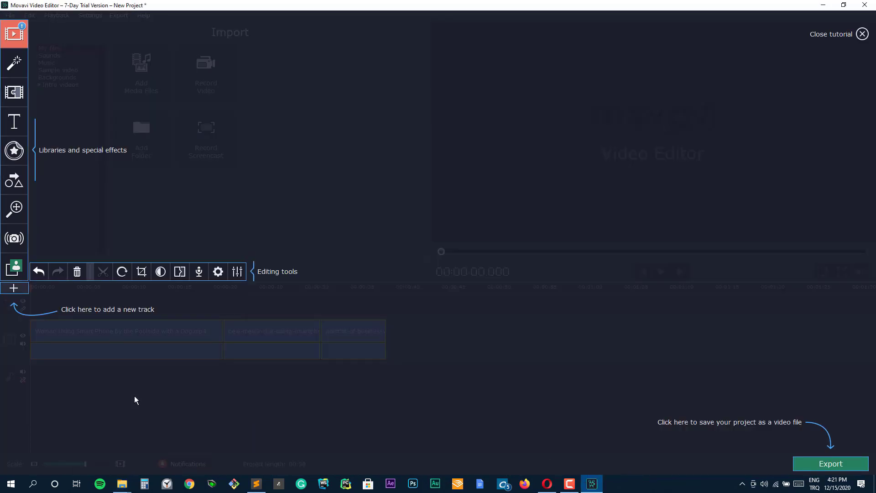
Step: Dismiss the tutorial overlay and play the three clips on the timeline to preview them
{"action": "left_click", "coordinate": [36, 287]}
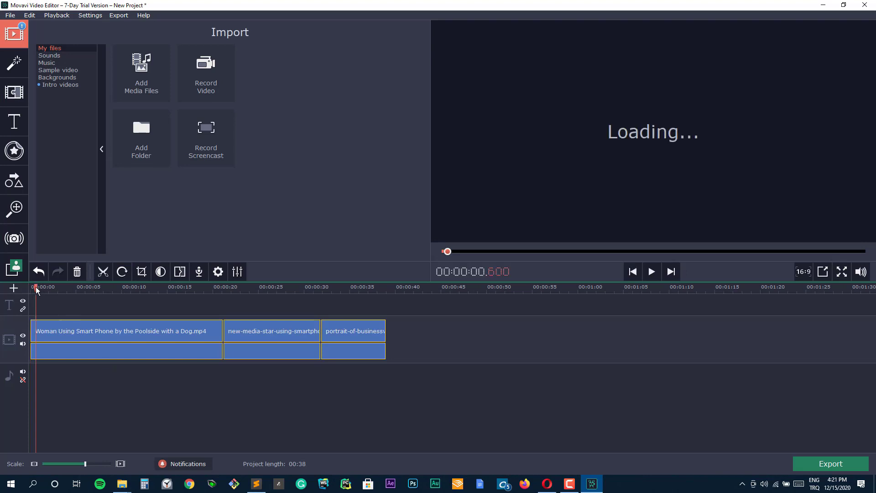
{"action": "left_click", "coordinate": [31, 286]}
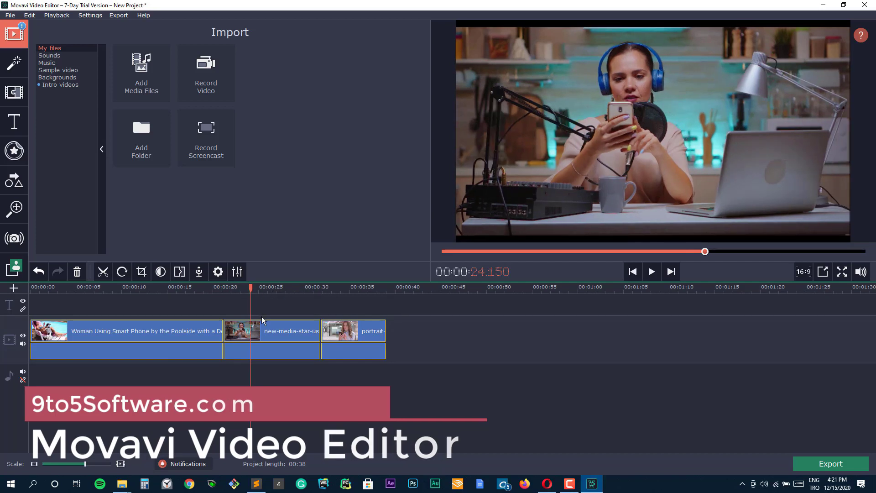
{"action": "key", "text": "space"}
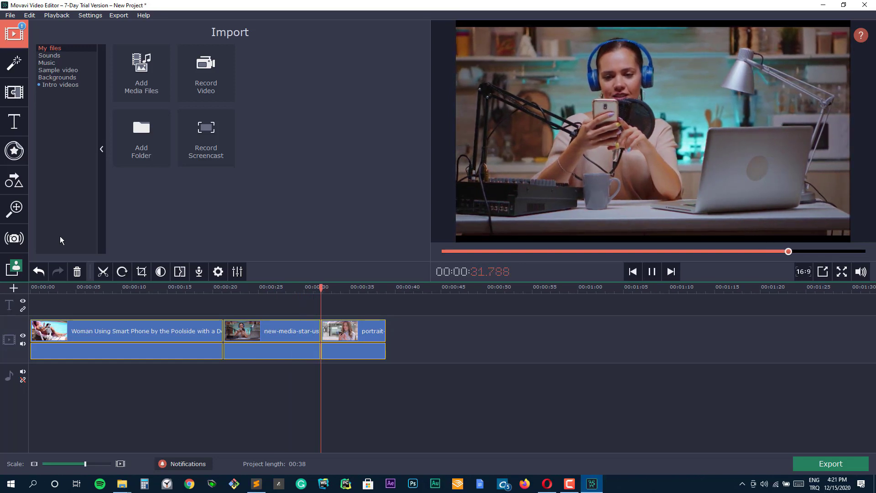
{"action": "key", "text": "space"}
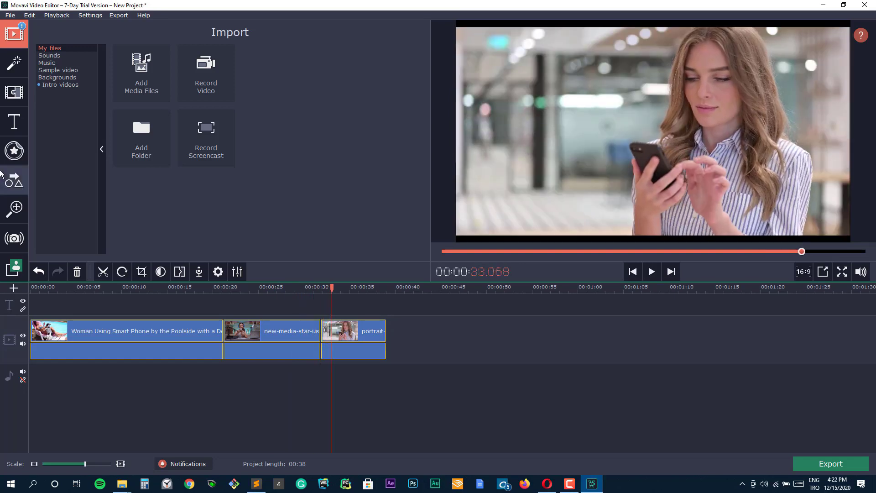
Step: Download the Awakening music track from the library and place it at the start of the audio track
{"action": "left_click", "coordinate": [47, 64]}
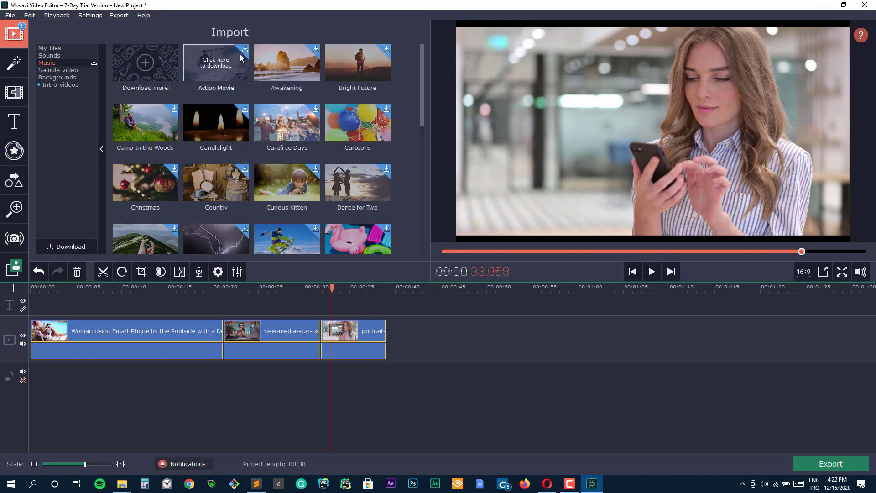
{"action": "left_click", "coordinate": [319, 48]}
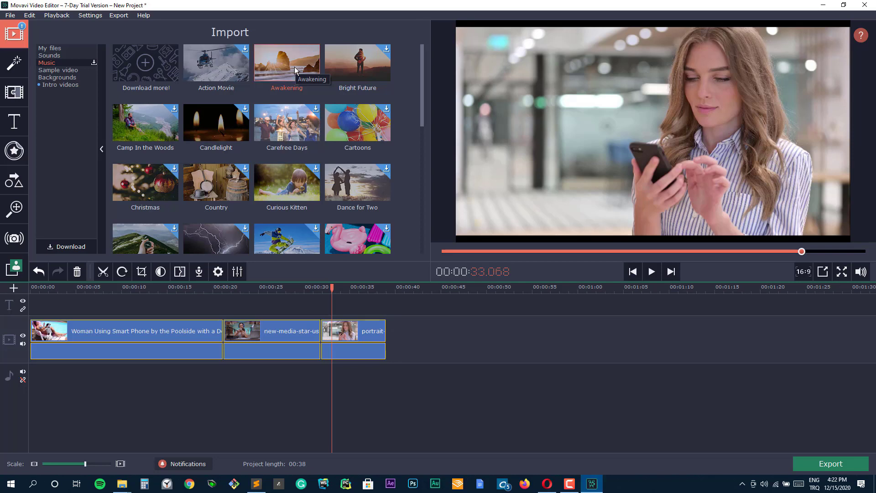
{"action": "left_click_drag", "start_coordinate": [295, 70], "coordinate": [32, 393]}
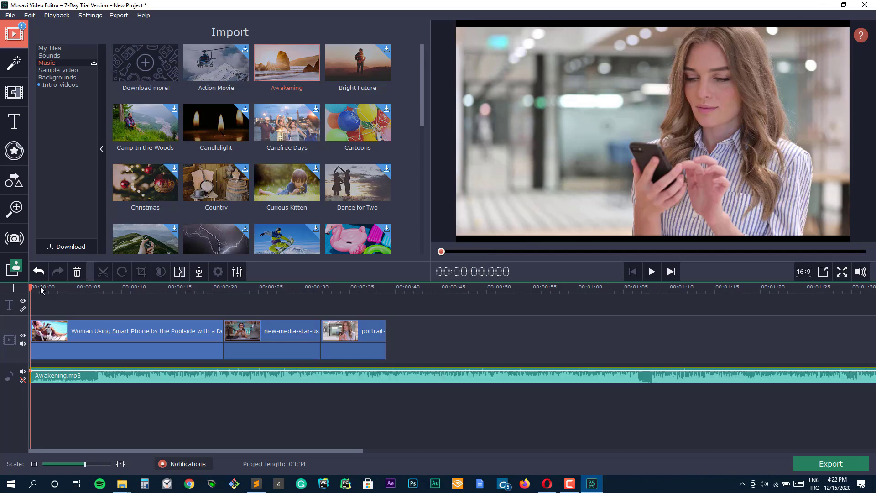
Step: Play the project with its music from the start and check the system speaker volume
{"action": "key", "text": "space"}
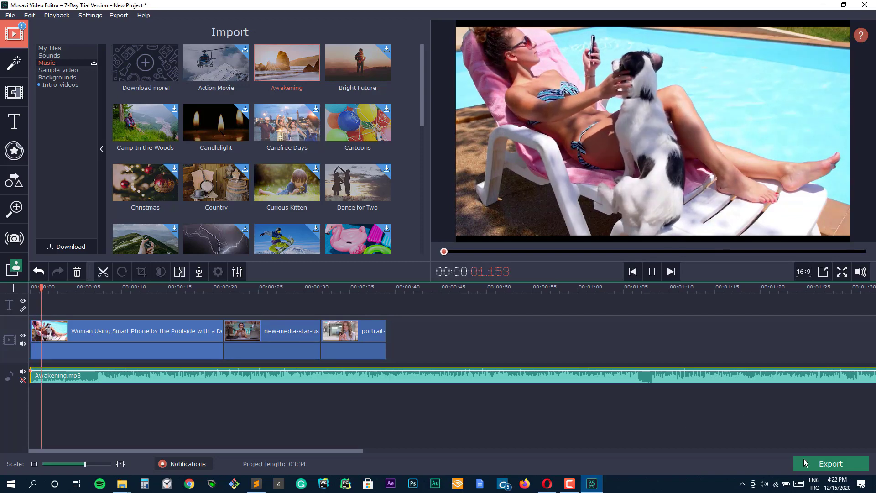
{"action": "left_click", "coordinate": [763, 484]}
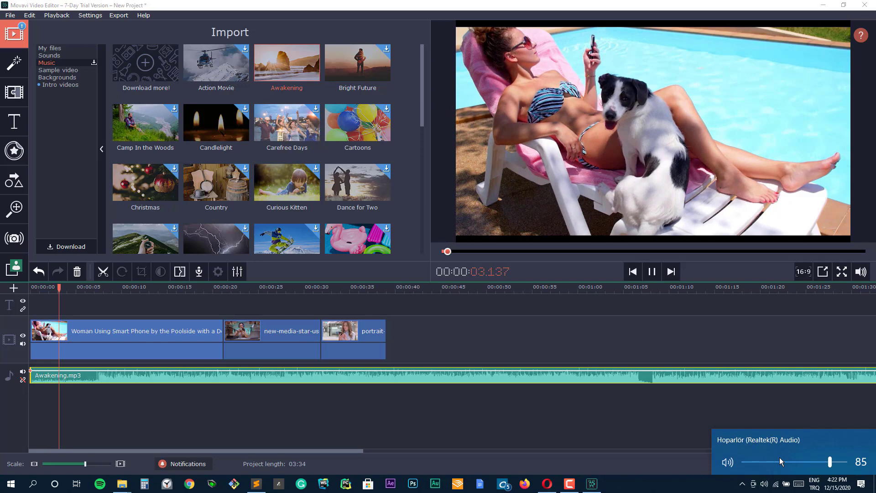
{"action": "left_click", "coordinate": [601, 398]}
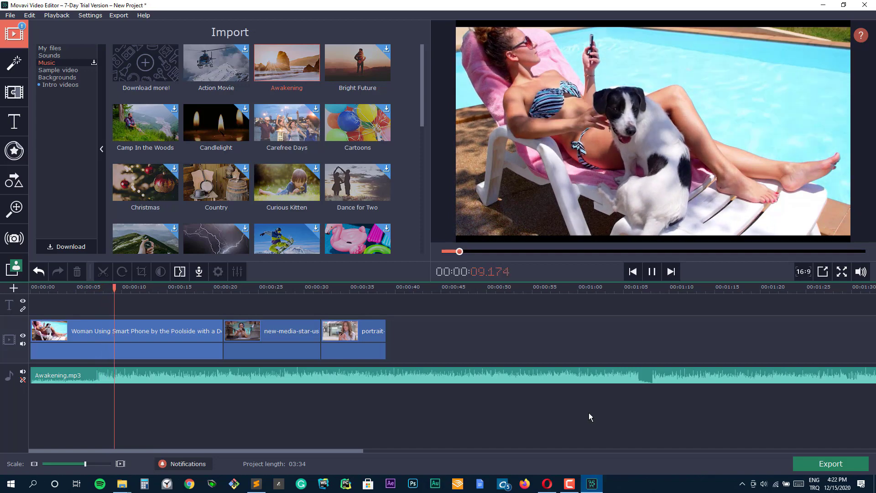
Step: Add a Fade to black transition between the poolside clip and the new-media-star clip
{"action": "left_click", "coordinate": [13, 97]}
{"action": "left_click", "coordinate": [221, 209]}
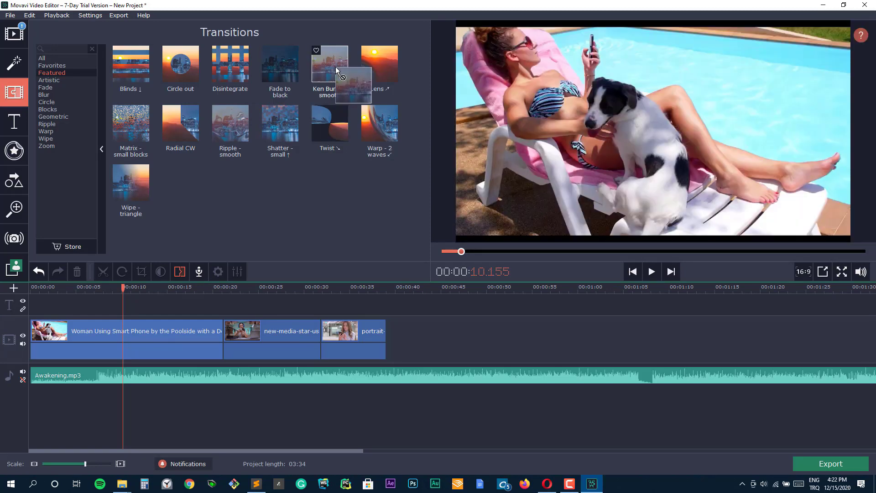
{"action": "left_click_drag", "start_coordinate": [337, 69], "coordinate": [333, 69]}
{"action": "left_click_drag", "start_coordinate": [278, 60], "coordinate": [222, 327]}
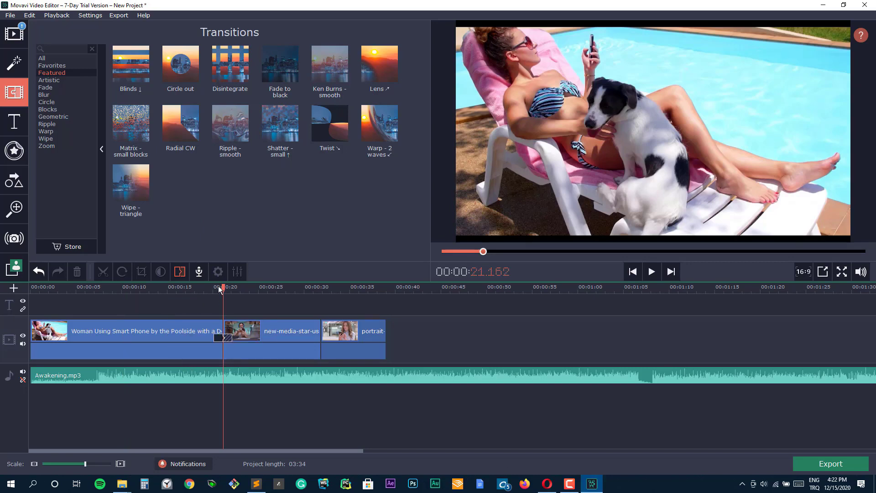
Step: Preview the transition between the first two clips from shortly before it starts
{"action": "left_click_drag", "start_coordinate": [223, 287], "coordinate": [204, 287]}
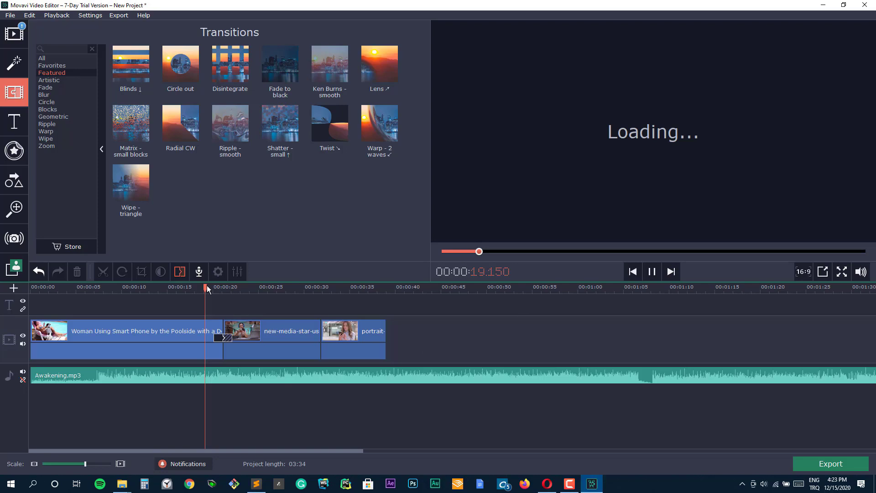
{"action": "left_click_drag", "start_coordinate": [204, 286], "coordinate": [199, 286]}
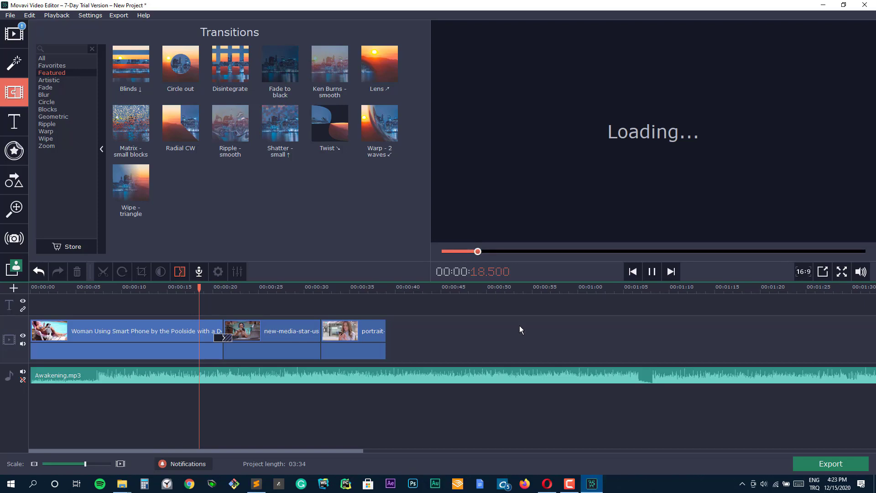
{"action": "left_click", "coordinate": [225, 335]}
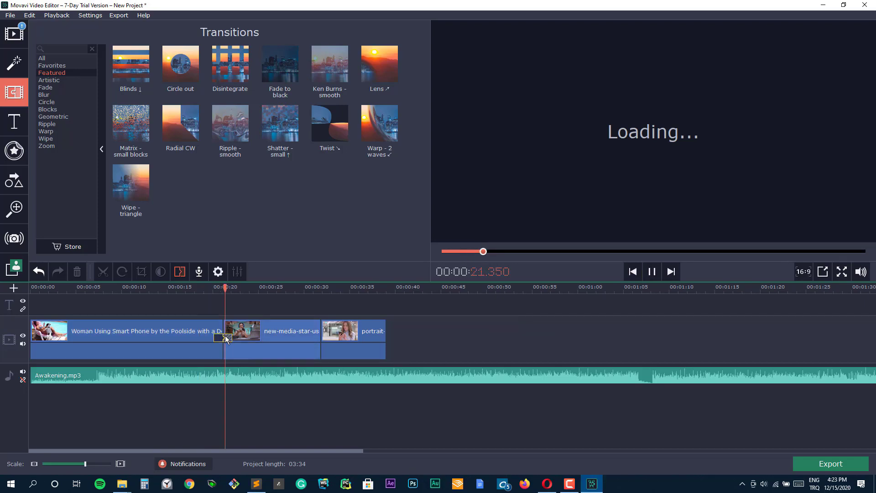
{"action": "left_click", "coordinate": [231, 407]}
Step: View the Fade transitions and the title library, dismissing the titles tutorial
{"action": "left_click", "coordinate": [57, 88]}
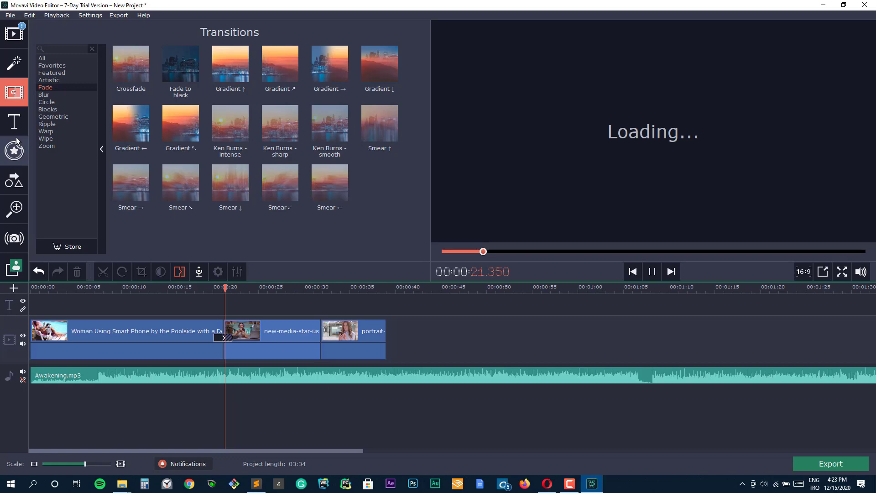
{"action": "left_click", "coordinate": [14, 123]}
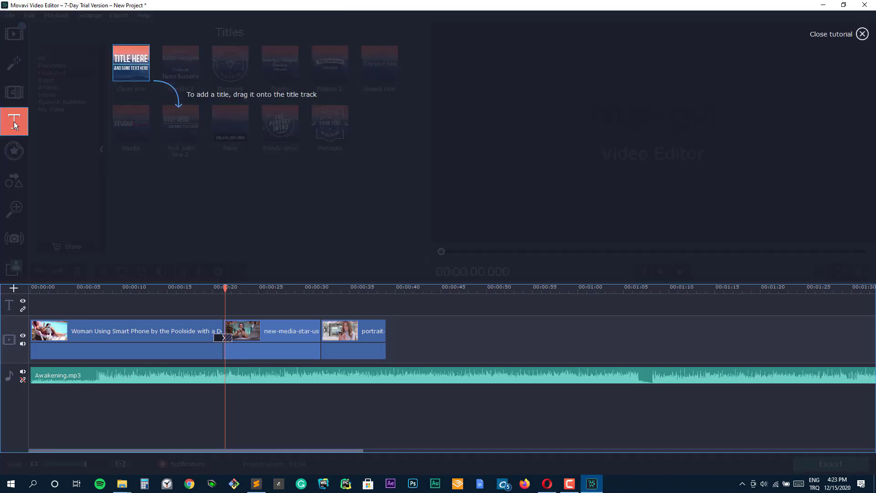
{"action": "left_click", "coordinate": [221, 176]}
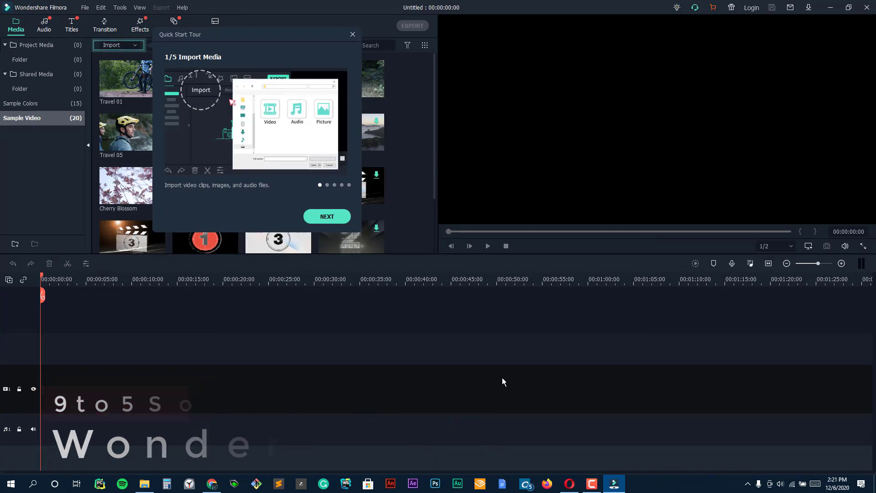
Step: Switch to Wondershare Filmora, go through the Quick Start Tour to its end and close the Message Center
{"action": "key", "text": "Return"}
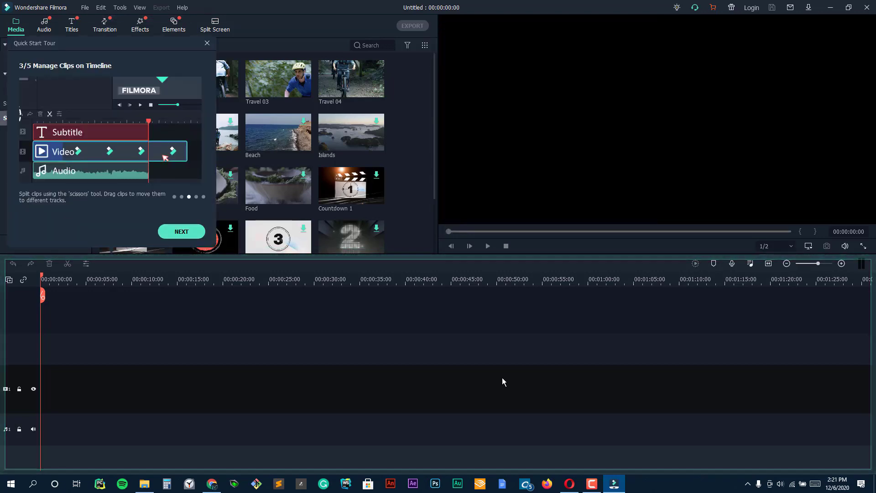
{"action": "key", "text": "Return"}
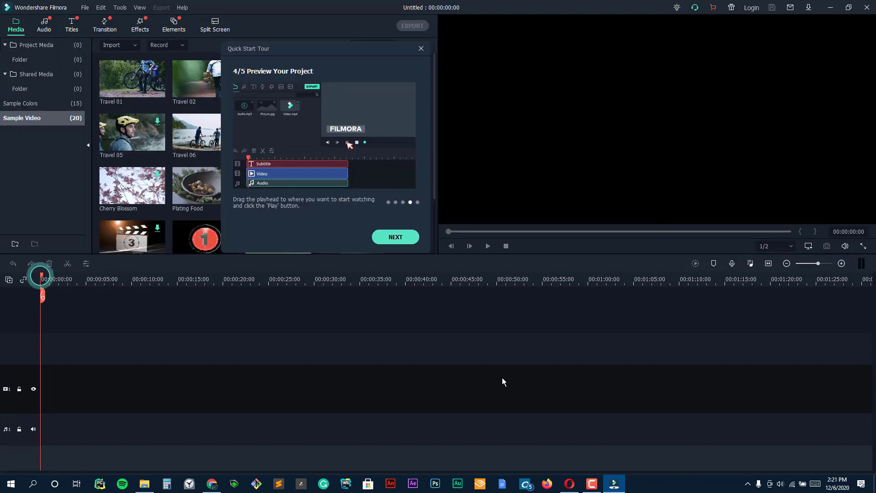
{"action": "key", "text": "Return"}
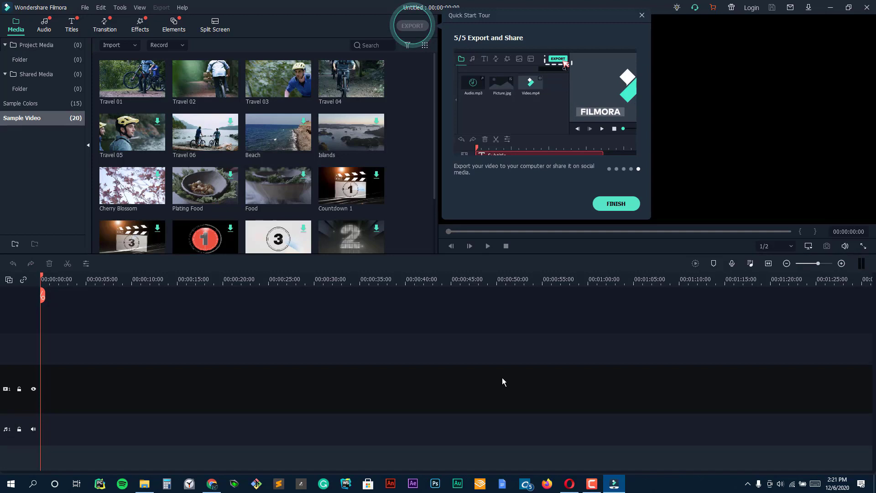
{"action": "key", "text": "Return"}
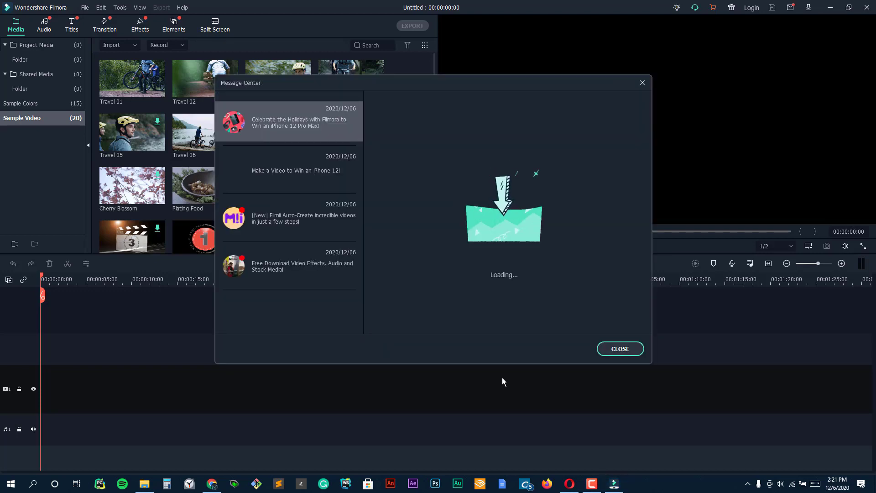
{"action": "key", "text": "Return"}
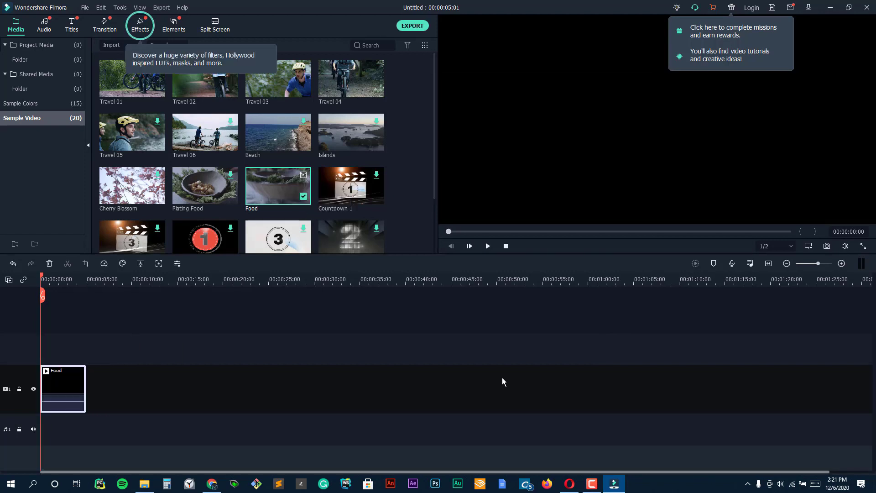
Step: Play the Food clip and append the Countdown 8 sample video after it on the video track
{"action": "key", "text": "space"}
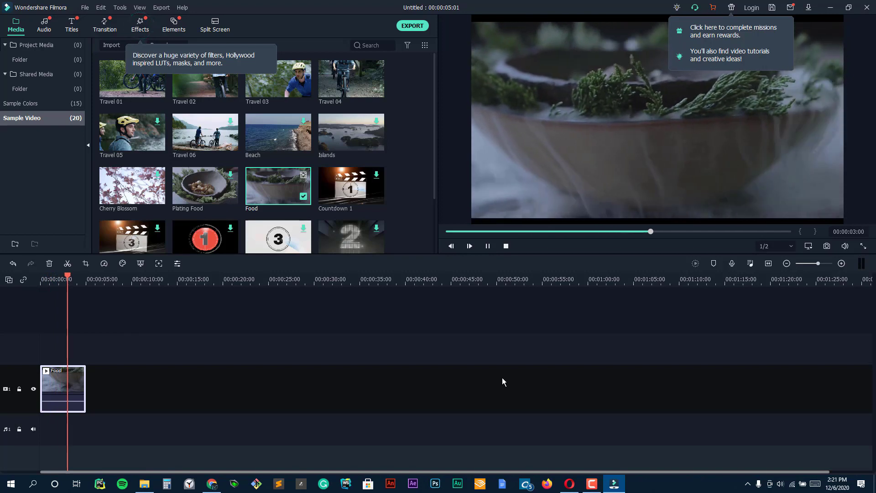
{"action": "left_click_drag", "start_coordinate": [278, 218], "coordinate": [109, 388]}
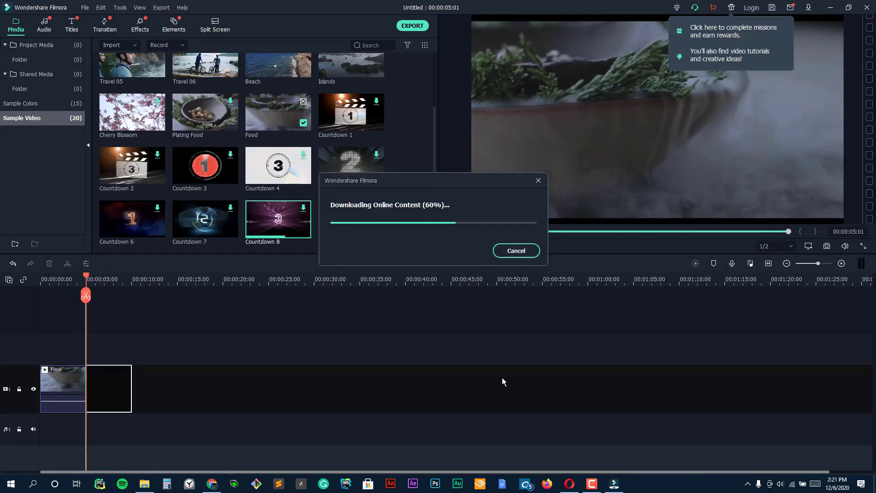
{"action": "key", "text": "space"}
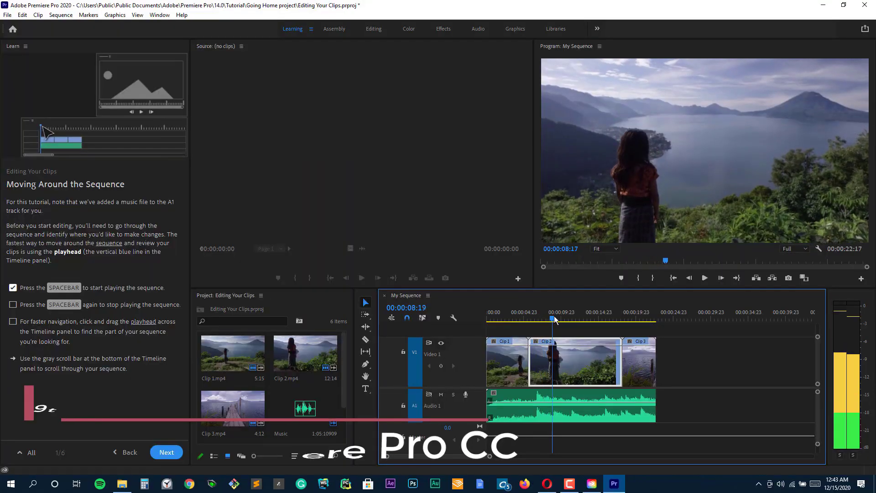
Step: Switch to Adobe Premiere Pro and scrub through My Sequence to the end of Clip 2
{"action": "left_click_drag", "start_coordinate": [569, 321], "coordinate": [611, 321]}
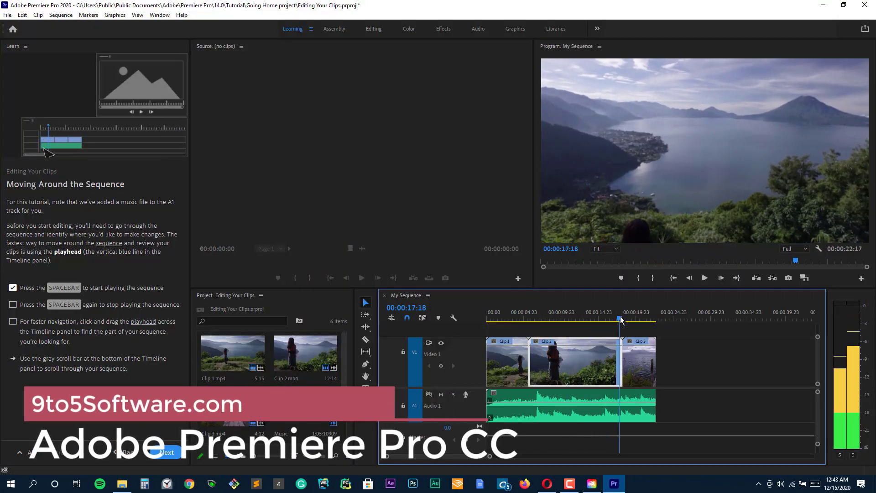
Step: Advance to the Moving Clips lesson, insert Clip 3 ahead of Clip 2 in My Sequence and scrub through the rearranged clips
{"action": "left_click_drag", "start_coordinate": [620, 320], "coordinate": [667, 319]}
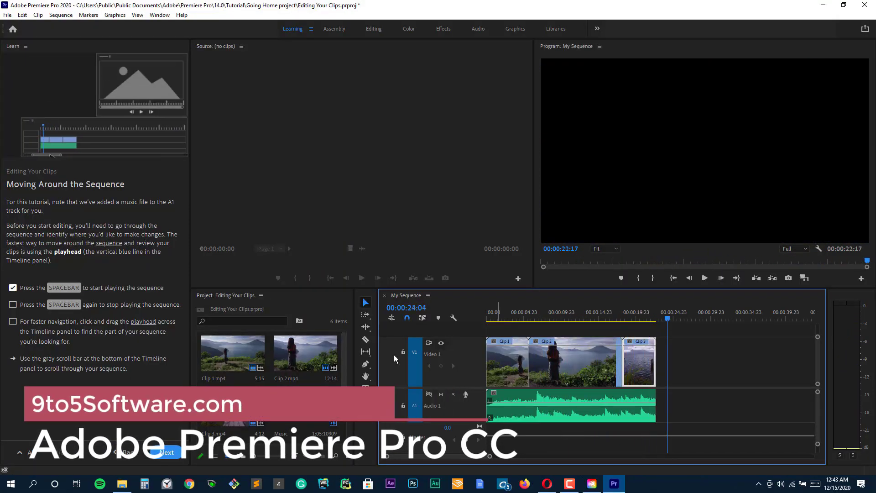
{"action": "left_click", "coordinate": [169, 453]}
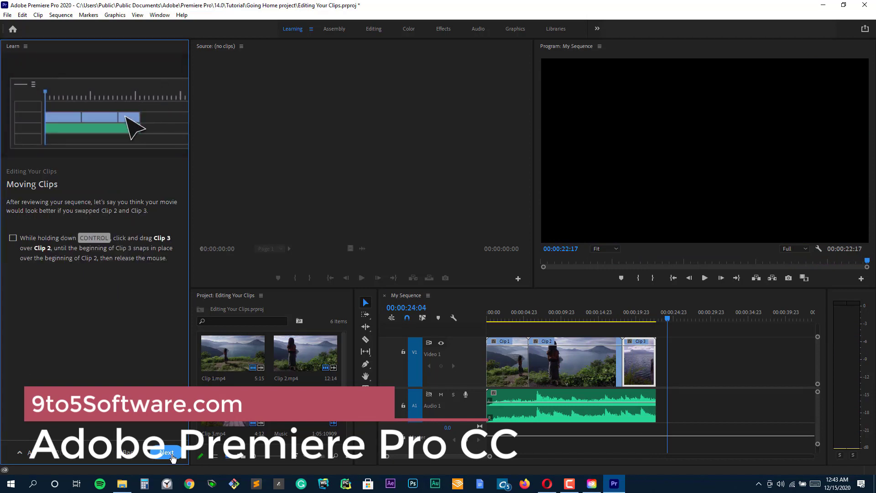
{"action": "left_click", "coordinate": [638, 369]}
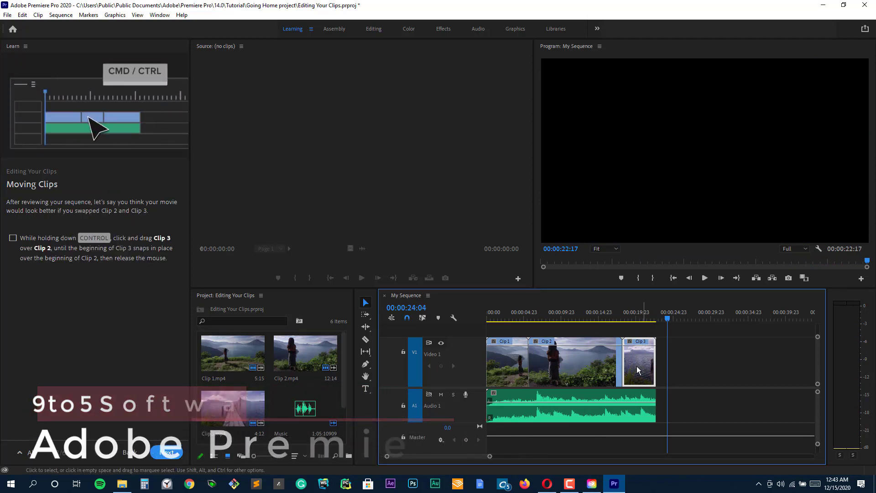
{"action": "left_click_drag", "start_coordinate": [638, 369], "coordinate": [532, 361]}
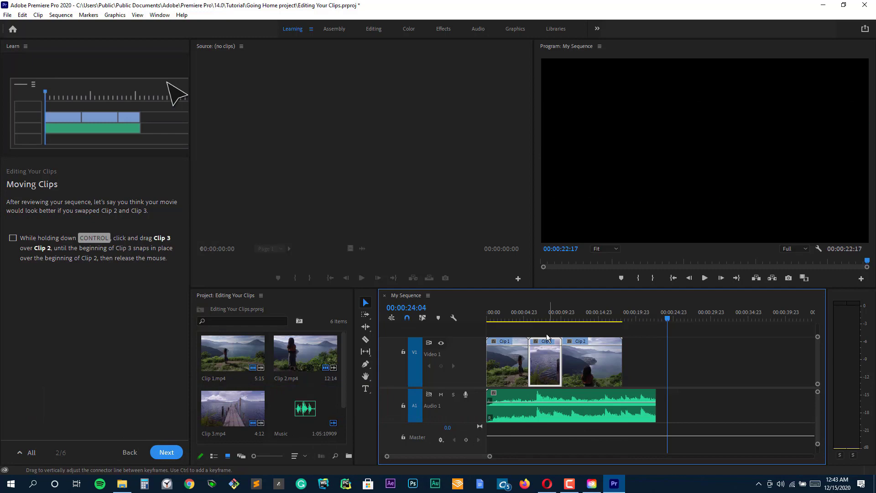
{"action": "left_click_drag", "start_coordinate": [547, 319], "coordinate": [629, 319]}
Step: Continue to the Trimming Clips lesson, shorten the end of Clip 2 towards the 15-second marker and scrub back to Clip 3
{"action": "left_click", "coordinate": [166, 452]}
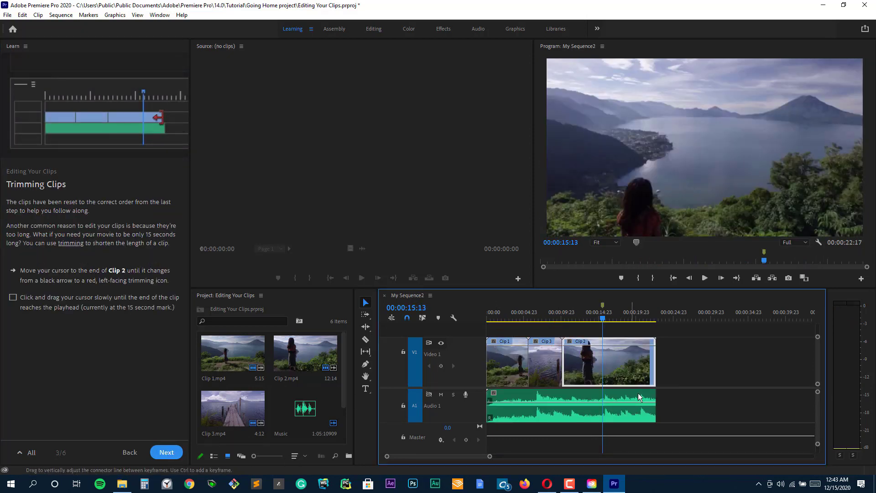
{"action": "left_click_drag", "start_coordinate": [637, 366], "coordinate": [612, 365]}
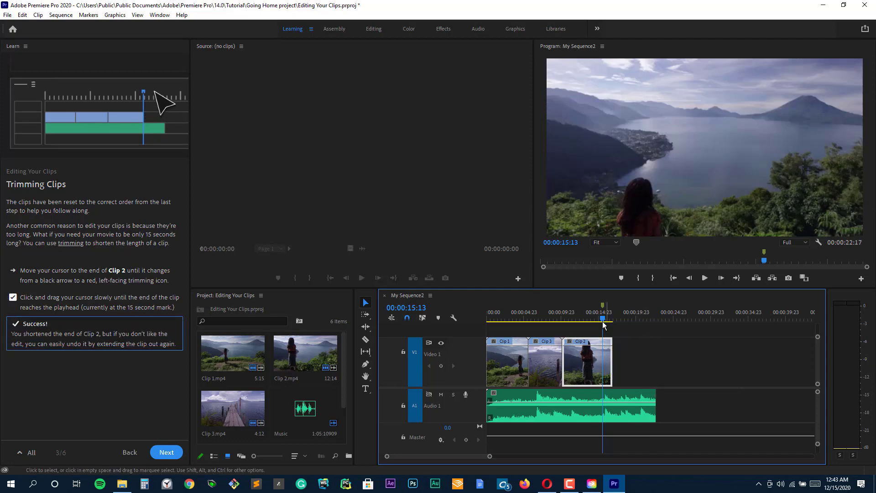
{"action": "left_click", "coordinate": [616, 320]}
{"action": "left_click_drag", "start_coordinate": [616, 320], "coordinate": [533, 313]}
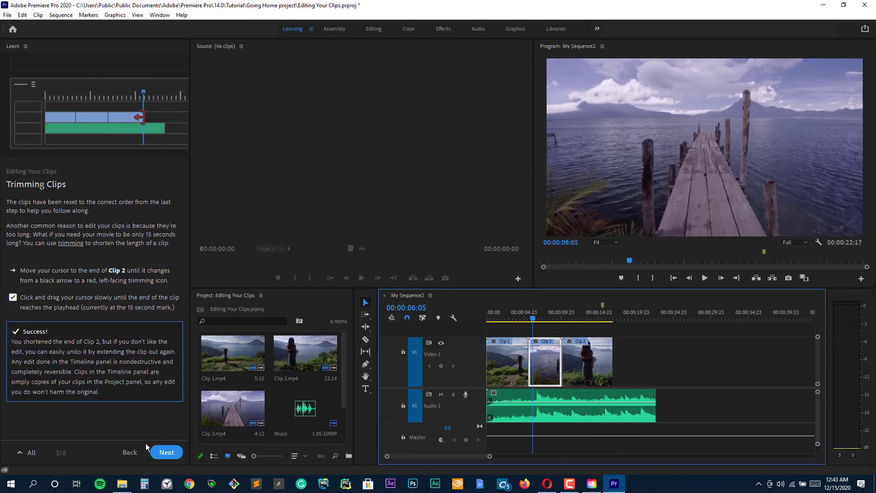
Step: Continue to the Edit Challenge and trim the ends of Clip 2 and the music track to the marker at 00:00:15:13
{"action": "left_click", "coordinate": [158, 453]}
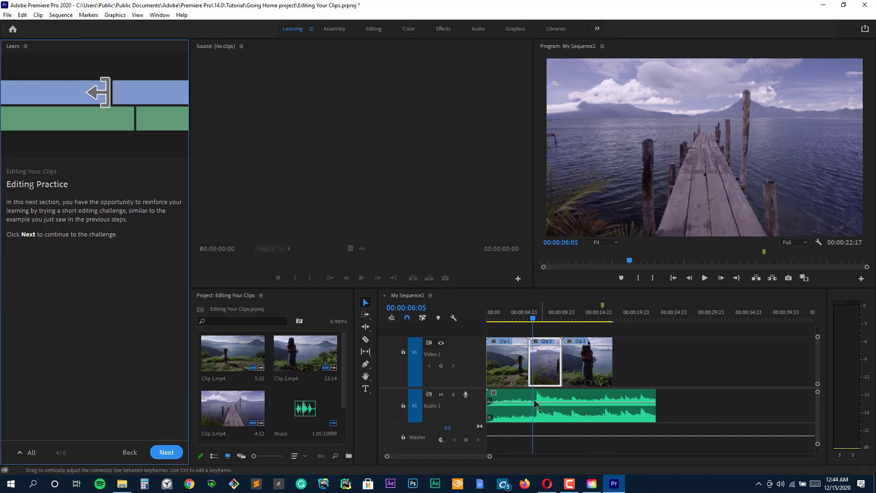
{"action": "left_click", "coordinate": [165, 452]}
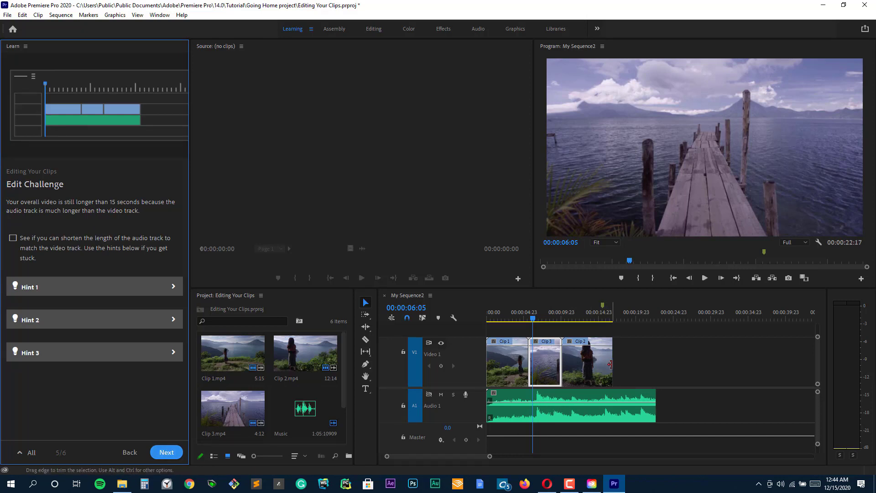
{"action": "left_click_drag", "start_coordinate": [611, 365], "coordinate": [598, 365]}
{"action": "left_click_drag", "start_coordinate": [655, 405], "coordinate": [602, 402]}
Step: Finish the Editing Your Clips tutorial, open the exporting tutorial without saving the changes and move the playhead to 00:00:01:15
{"action": "left_click", "coordinate": [166, 452]}
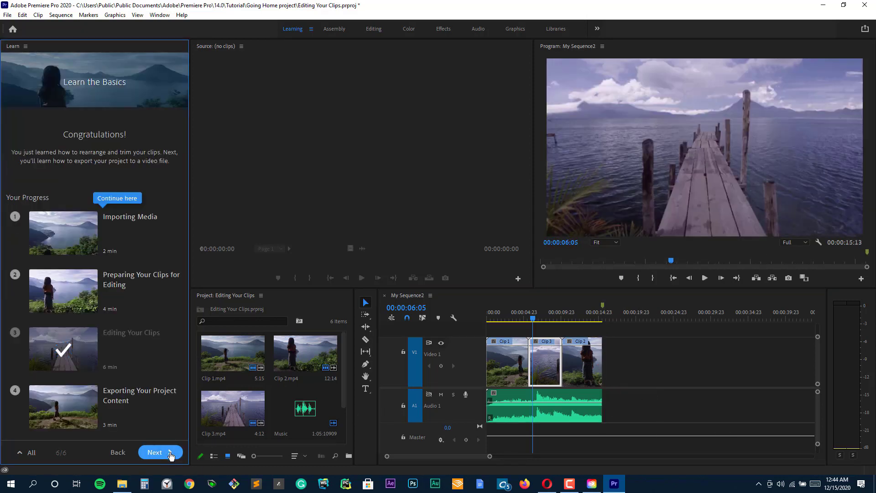
{"action": "left_click", "coordinate": [176, 454]}
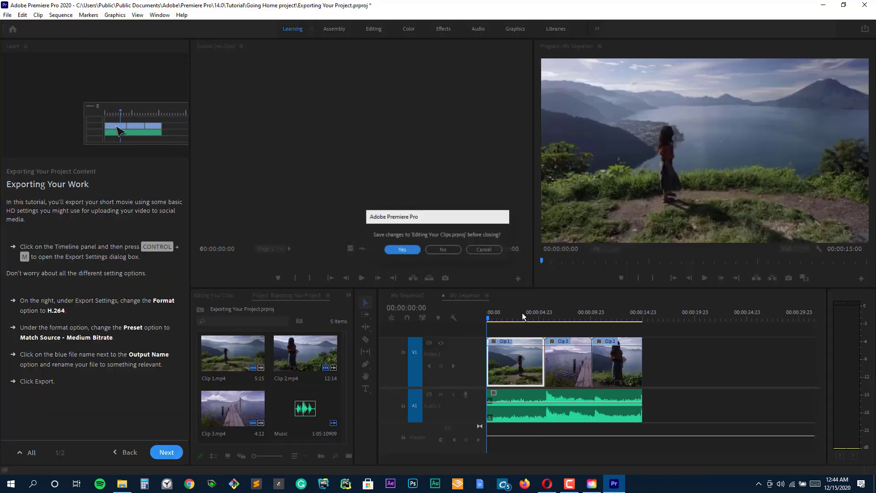
{"action": "left_click", "coordinate": [445, 249]}
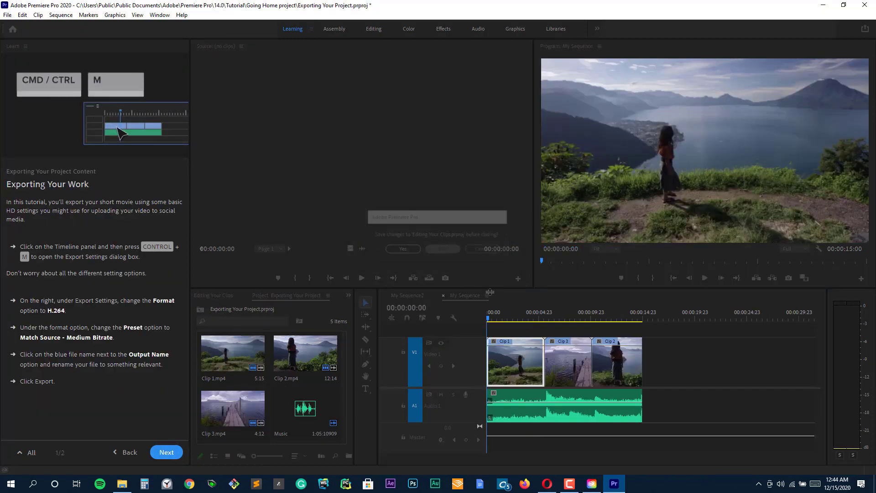
{"action": "left_click", "coordinate": [503, 315]}
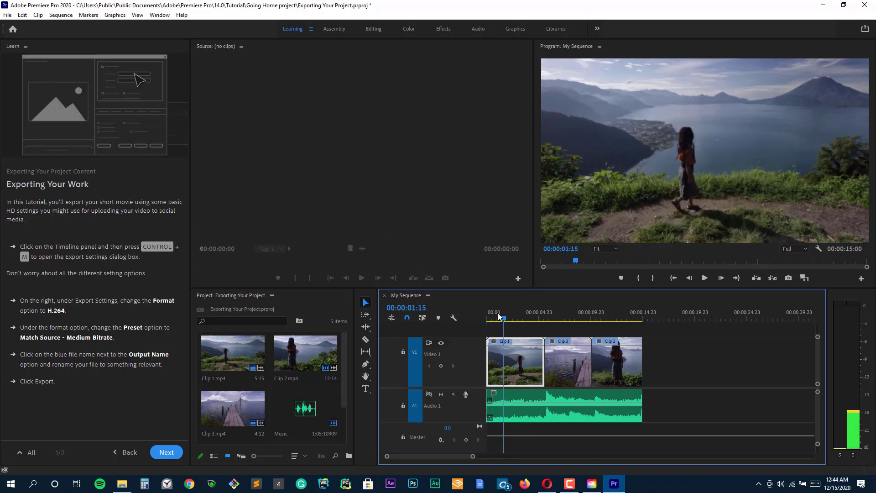